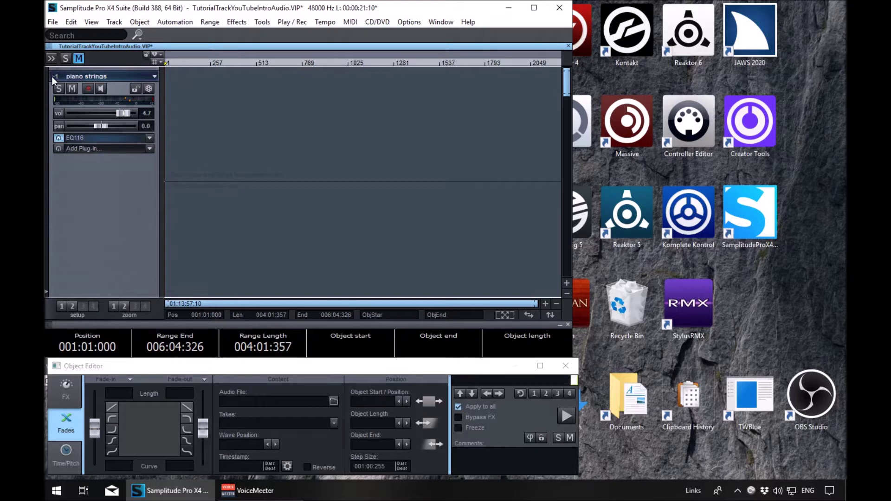
Step: Look through the tracks and move the playhead forward along the timeline, returning it to the project start
{"action": "scroll", "coordinate": [52, 80], "scroll_direction": "down", "scroll_amount": 3}
{"action": "scroll", "coordinate": [52, 80], "scroll_direction": "up", "scroll_amount": 3}
{"action": "key", "text": "Right"}
{"action": "key", "text": "Right"}
{"action": "key", "text": "Right"}
{"action": "key", "text": "Right"}
{"action": "key", "text": "Left"}
{"action": "key", "text": "Home"}
Step: Play and stop the project several times to audition it, and return the playhead to the project start
{"action": "key", "text": "space"}
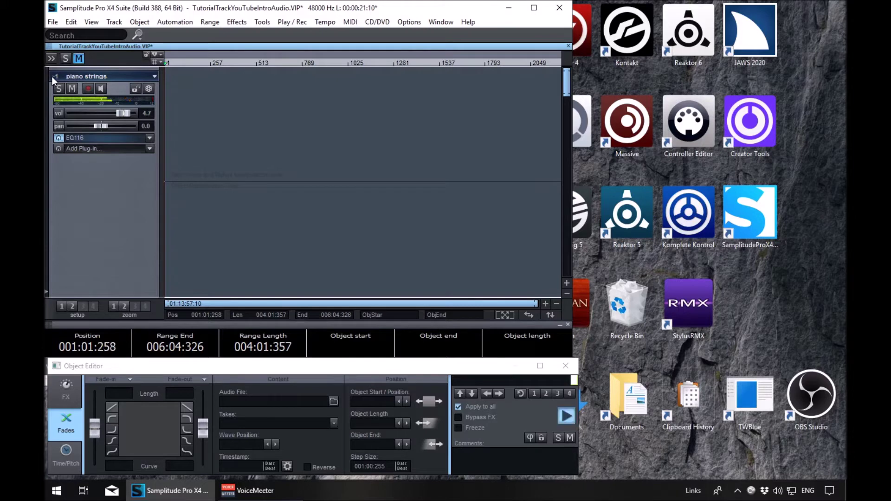
{"action": "key", "text": "space"}
{"action": "key", "text": "space"}
{"action": "key", "text": "space"}
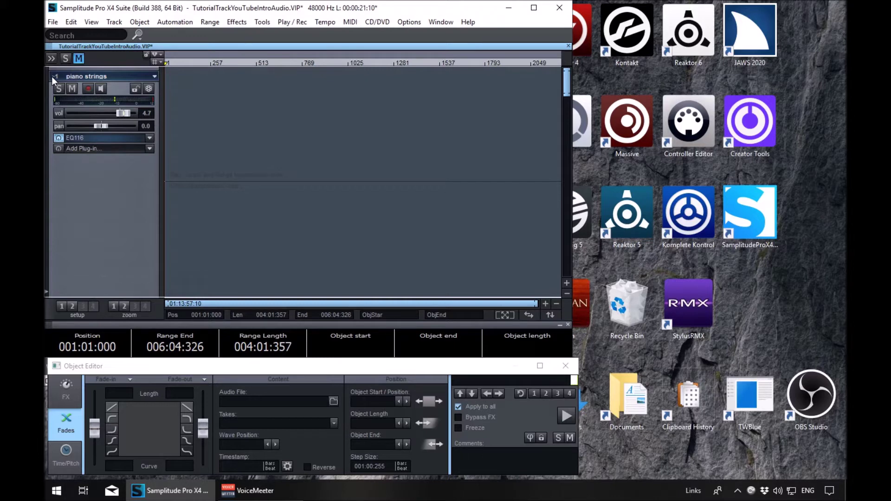
{"action": "key", "text": "space"}
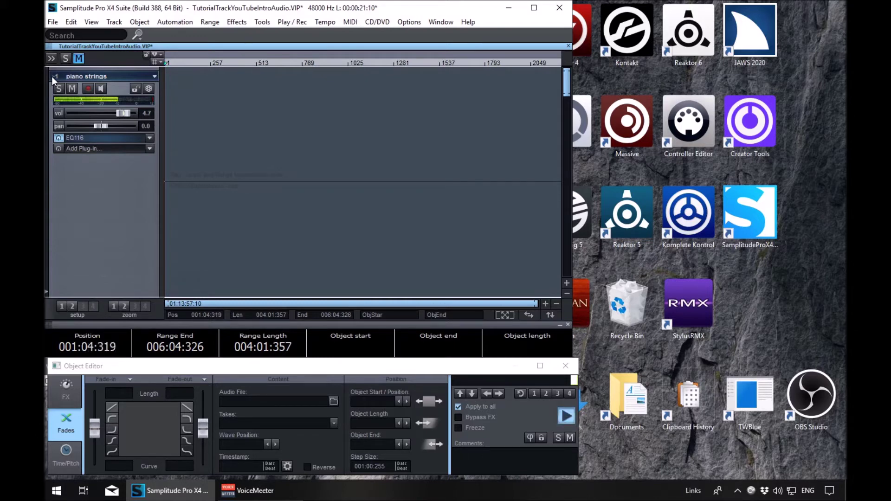
{"action": "key", "text": "space"}
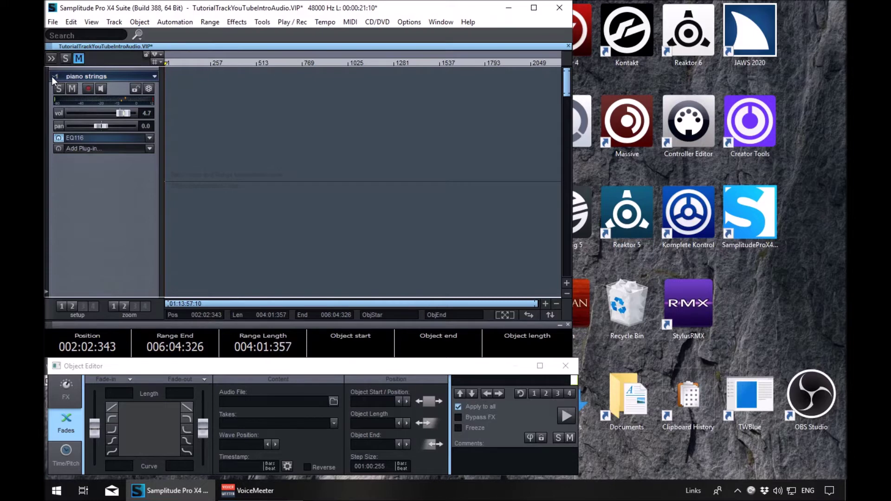
{"action": "key", "text": "space"}
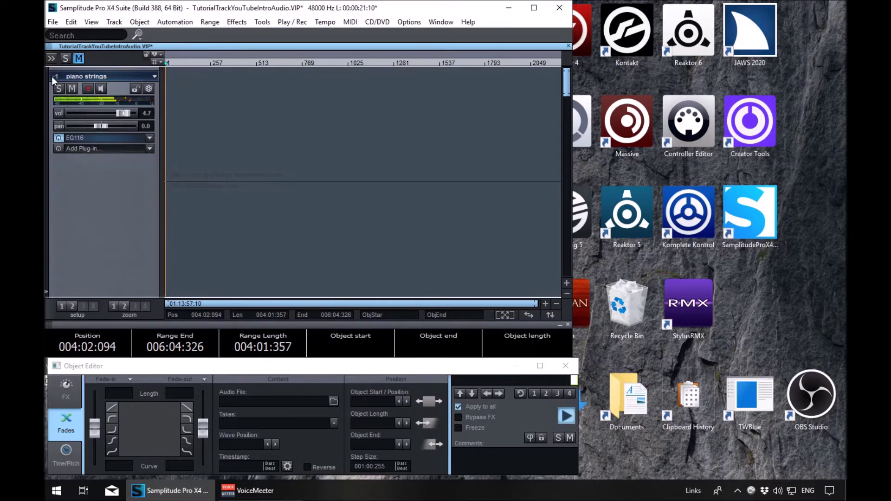
{"action": "key", "text": "space"}
{"action": "key", "text": "Home"}
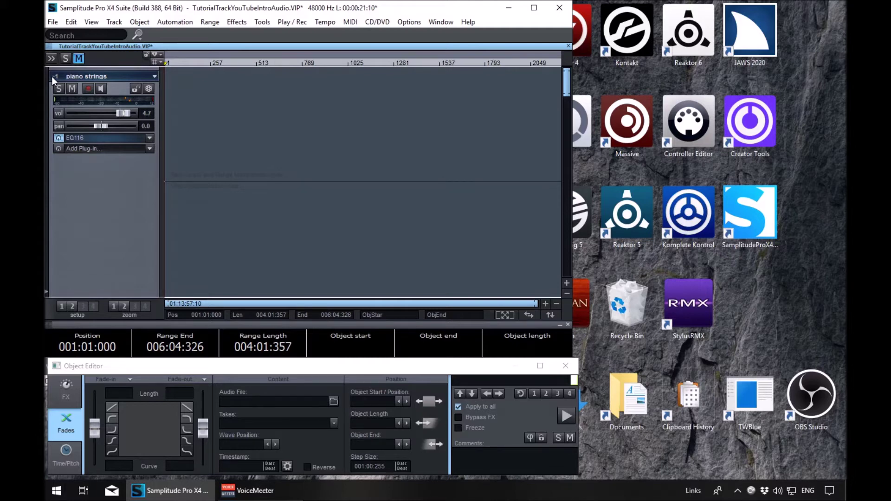
Step: Move the playhead forward to bar 9 and bring it back to the project start
{"action": "key", "text": "Right"}
{"action": "key", "text": "Right"}
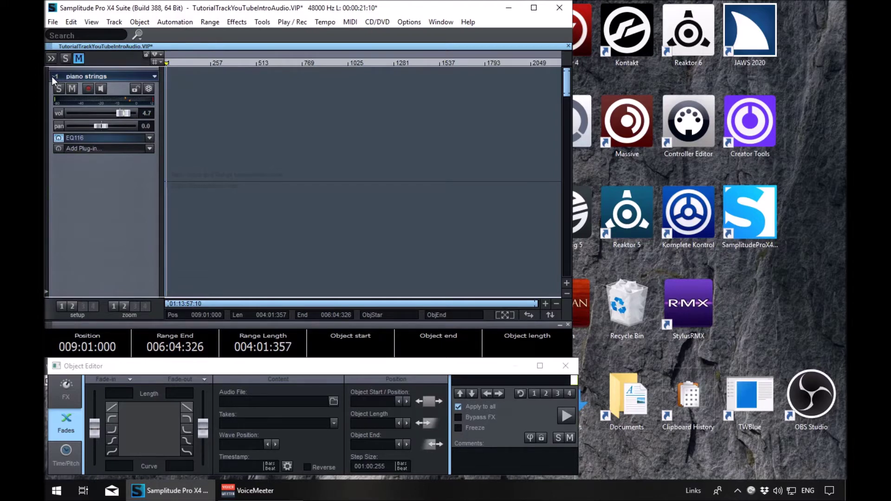
{"action": "key", "text": "Home"}
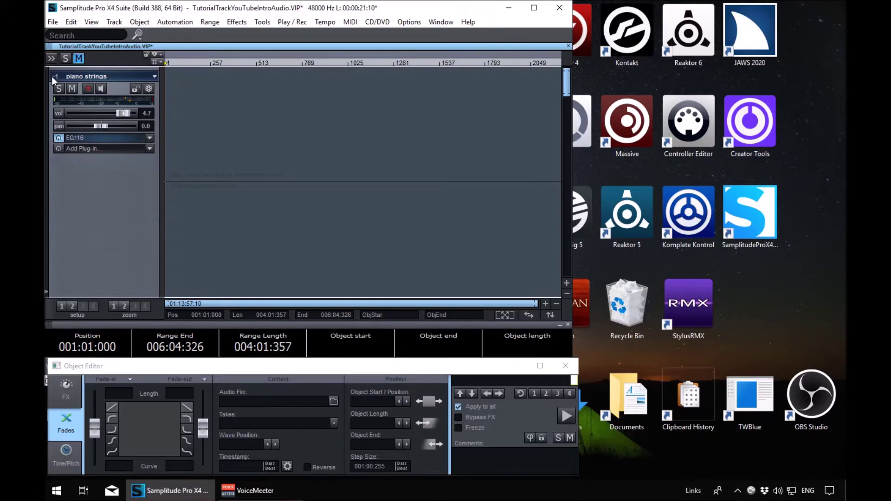
Step: Rename the piano strings track as test
{"action": "scroll", "coordinate": [53, 80], "scroll_direction": "down", "scroll_amount": 1}
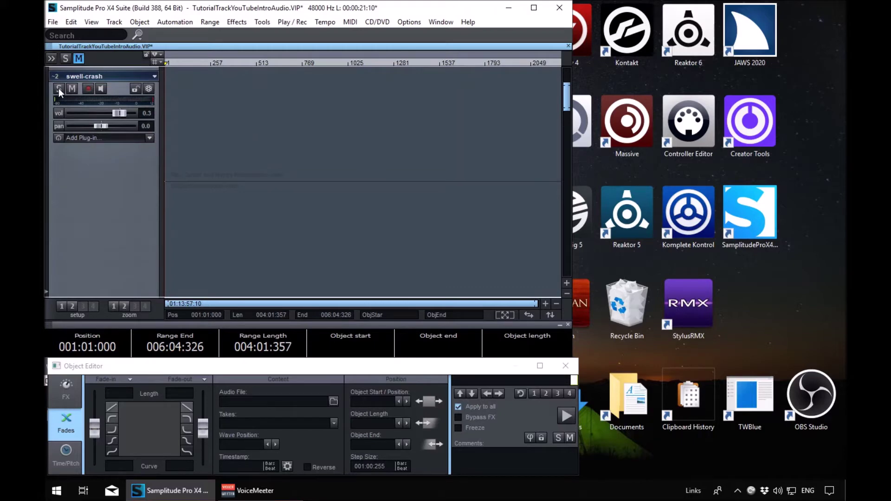
{"action": "scroll", "coordinate": [53, 80], "scroll_direction": "up", "scroll_amount": 1}
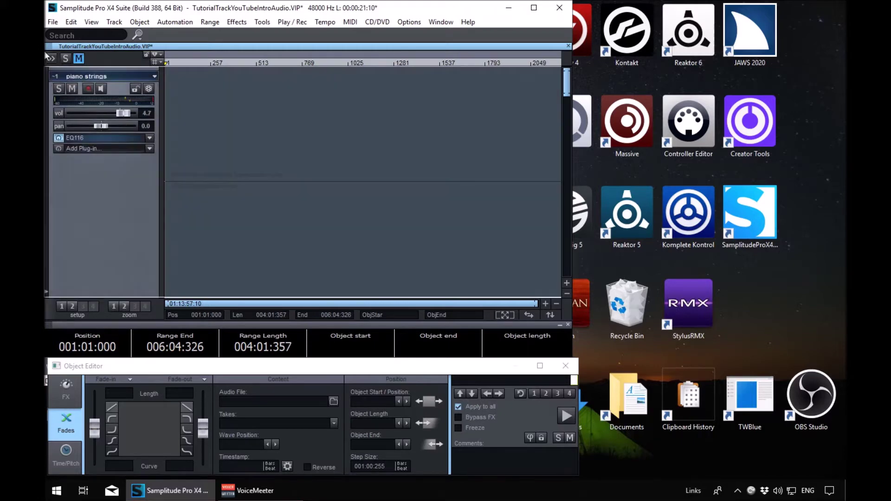
{"action": "double_click", "coordinate": [53, 79]}
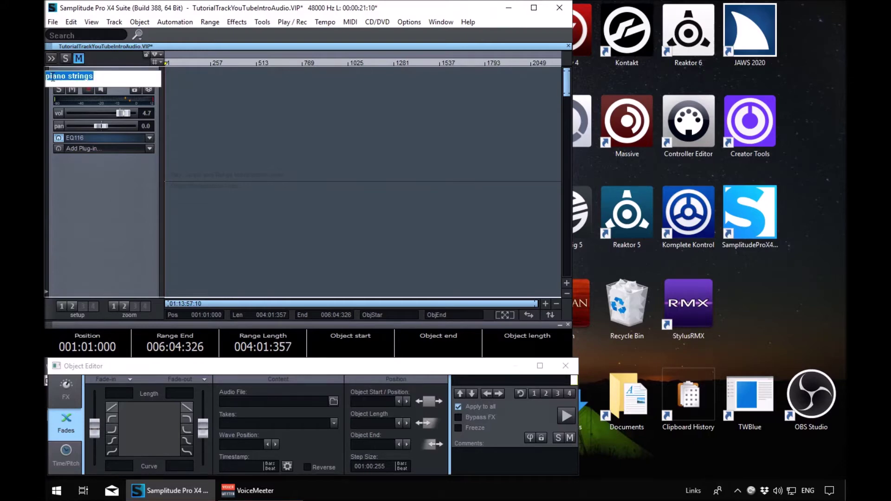
{"action": "type", "text": "test"}
{"action": "key", "text": "Return"}
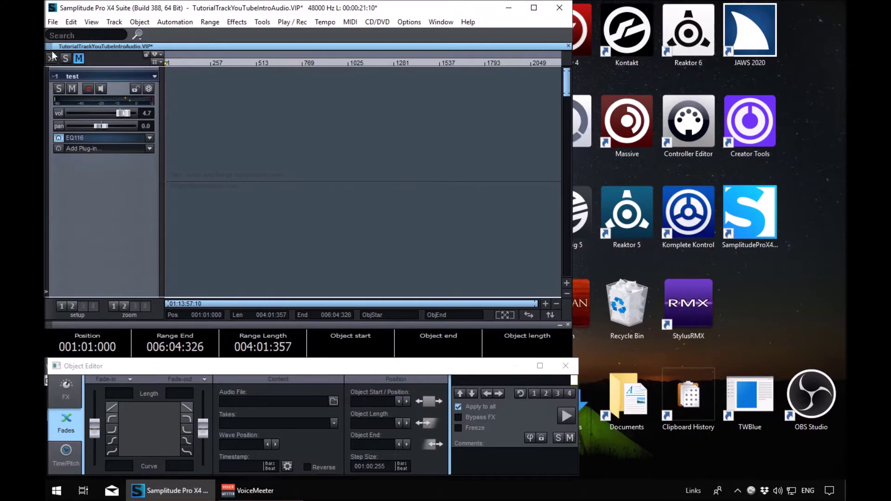
Step: Toggle solo on and off for the test track, and try a volume of 5.70 before cancelling the entry
{"action": "left_click", "coordinate": [58, 88]}
{"action": "left_click", "coordinate": [59, 88]}
{"action": "right_click", "coordinate": [119, 114]}
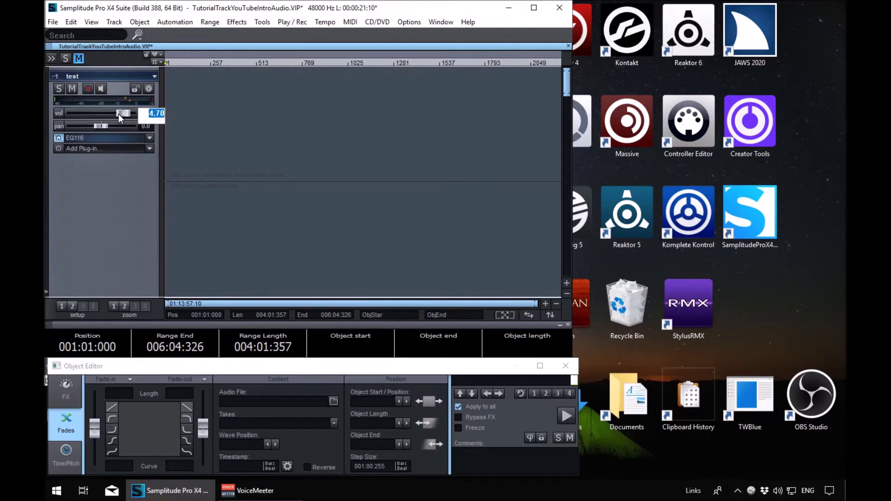
{"action": "type", "text": "5.70"}
{"action": "key", "text": "Up"}
{"action": "type", "text": "1"}
{"action": "scroll", "coordinate": [119, 113], "scroll_direction": "up", "scroll_amount": 1}
{"action": "key", "text": "Escape"}
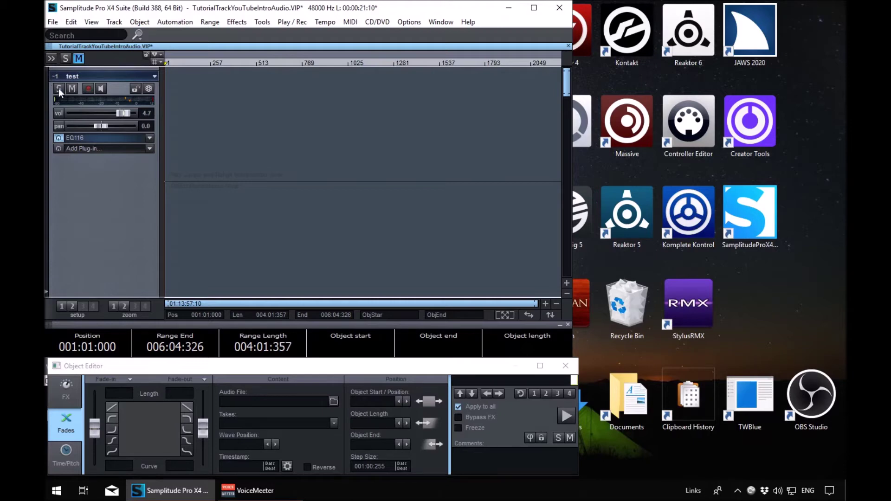
Step: Choose Solo from the test track's solo options and toggle its solo state on and off
{"action": "right_click", "coordinate": [59, 91]}
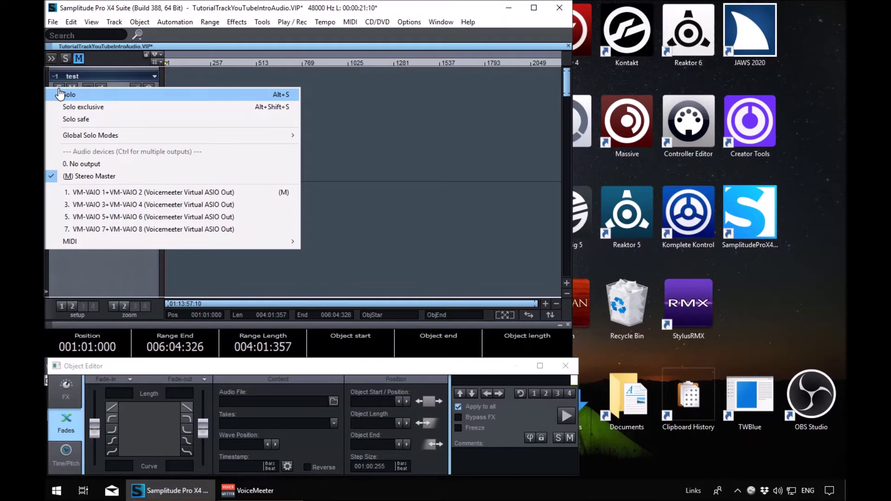
{"action": "left_click", "coordinate": [59, 94]}
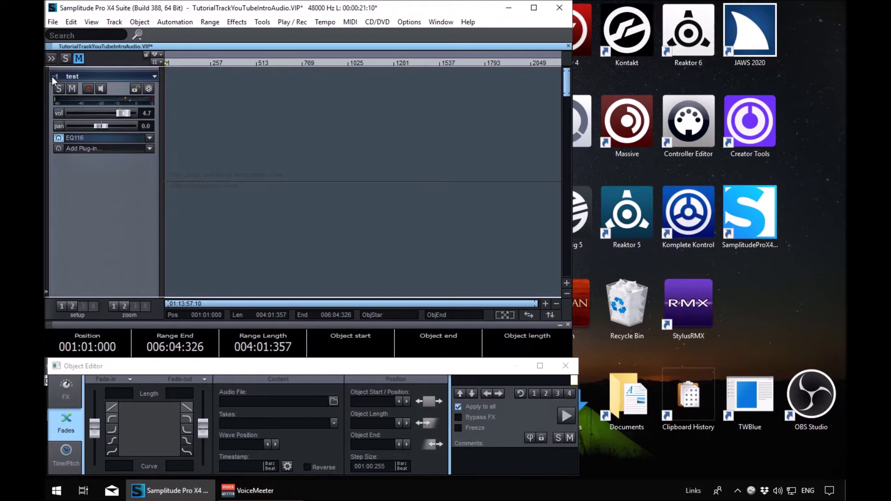
{"action": "left_click", "coordinate": [59, 88]}
{"action": "left_click", "coordinate": [59, 88]}
{"action": "left_click", "coordinate": [58, 89]}
{"action": "left_click", "coordinate": [58, 88]}
Step: Open the test track's volume, pan and name and the playhead position for editing in turn, confirming each current value
{"action": "key", "text": "Tab"}
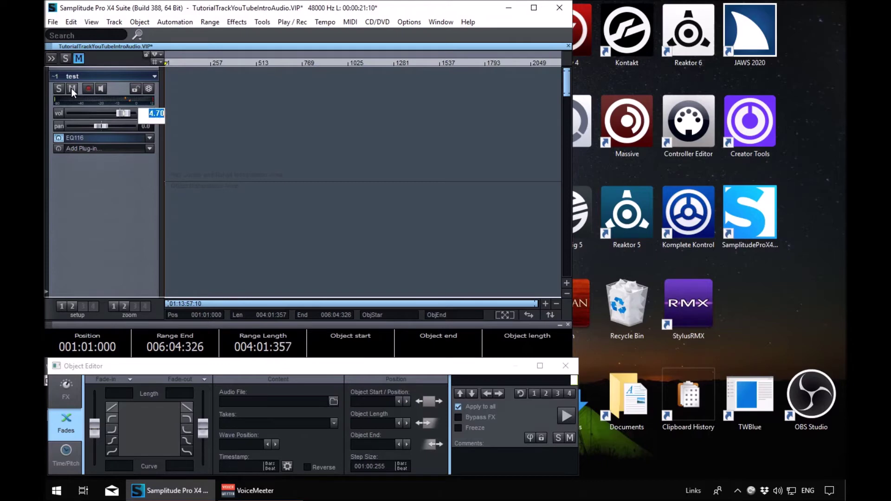
{"action": "key", "text": "Return"}
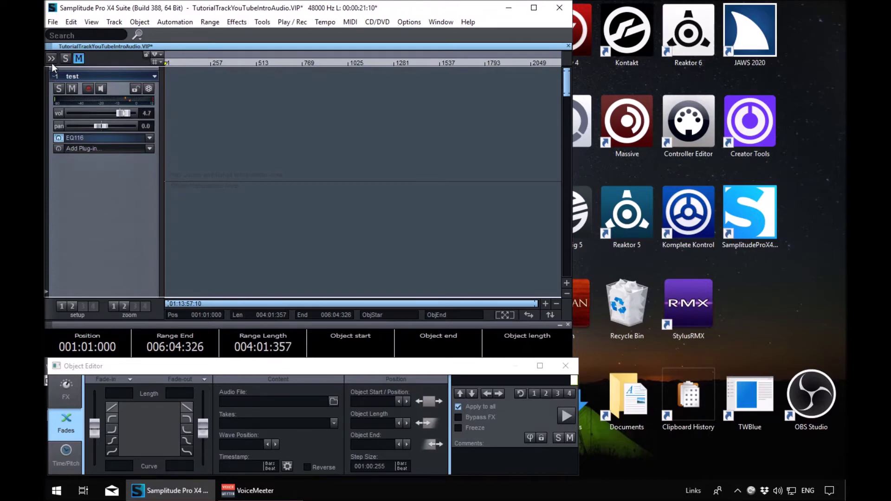
{"action": "key", "text": "Tab"}
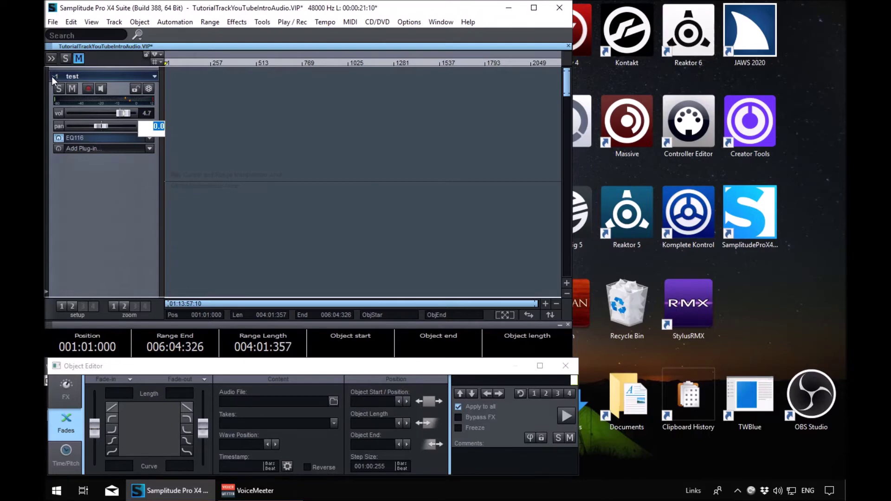
{"action": "key", "text": "Return"}
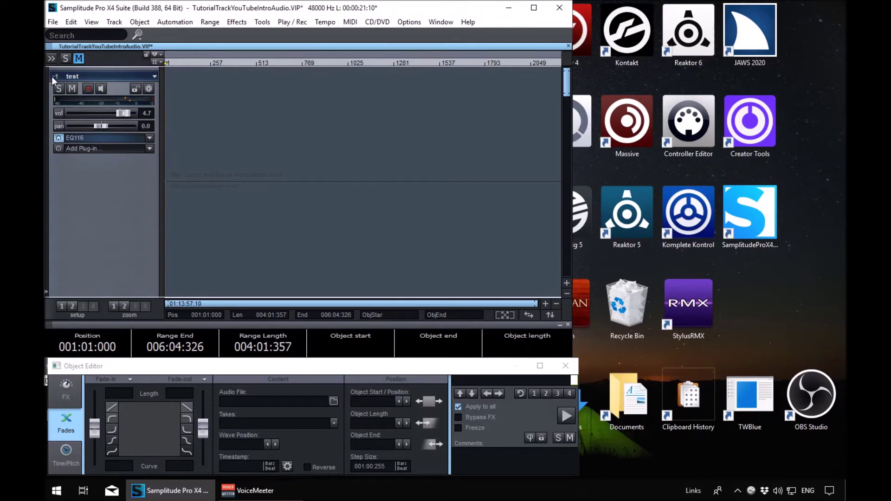
{"action": "key", "text": "Tab"}
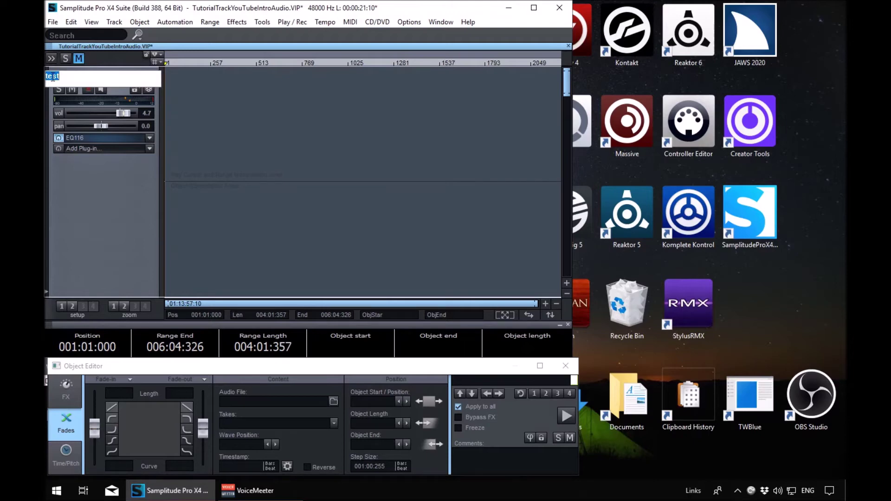
{"action": "key", "text": "Return"}
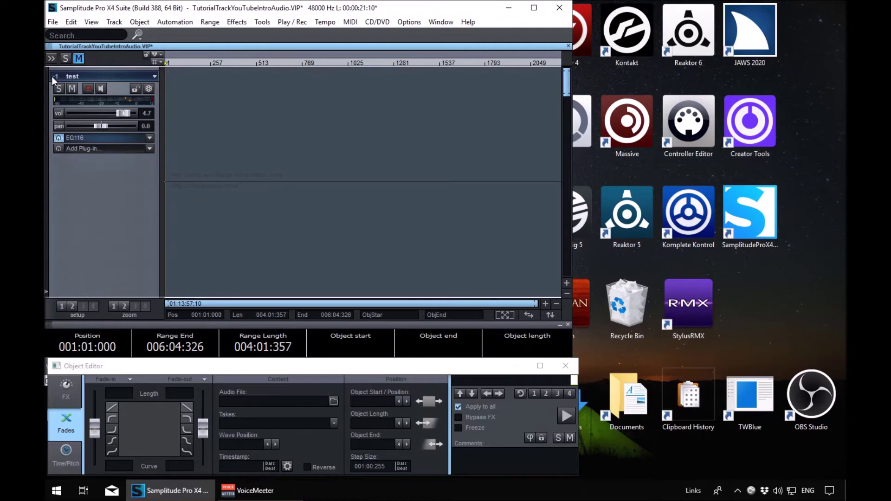
{"action": "key", "text": "alt+g"}
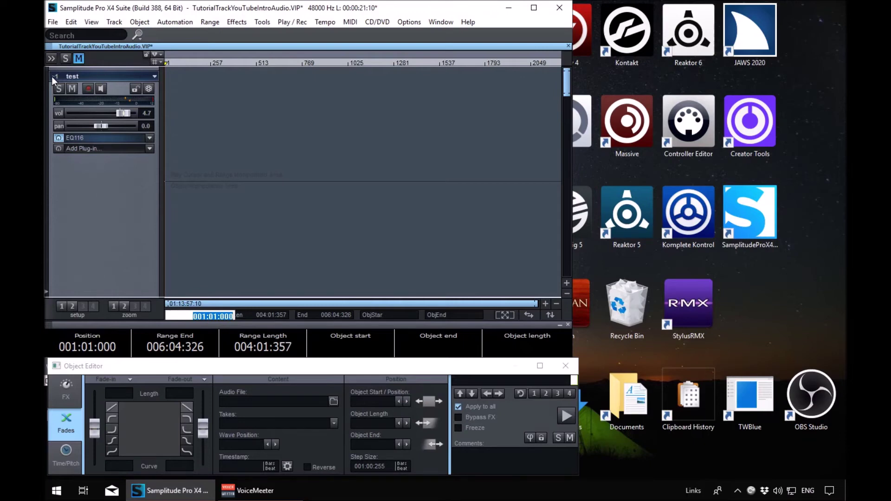
{"action": "key", "text": "Return"}
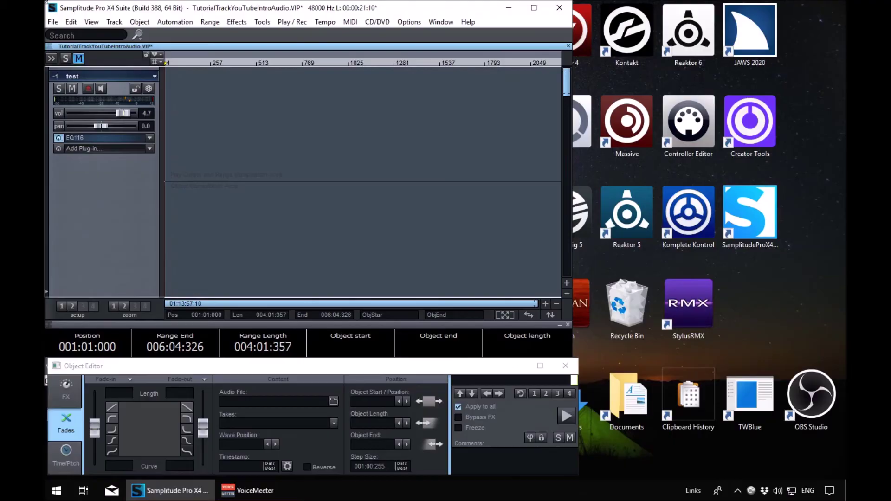
Step: Read the screen reader's keystroke help for VIP Main Operations, and browse the Help Topics list down to VIP ranges
{"action": "key", "text": "Insert+h"}
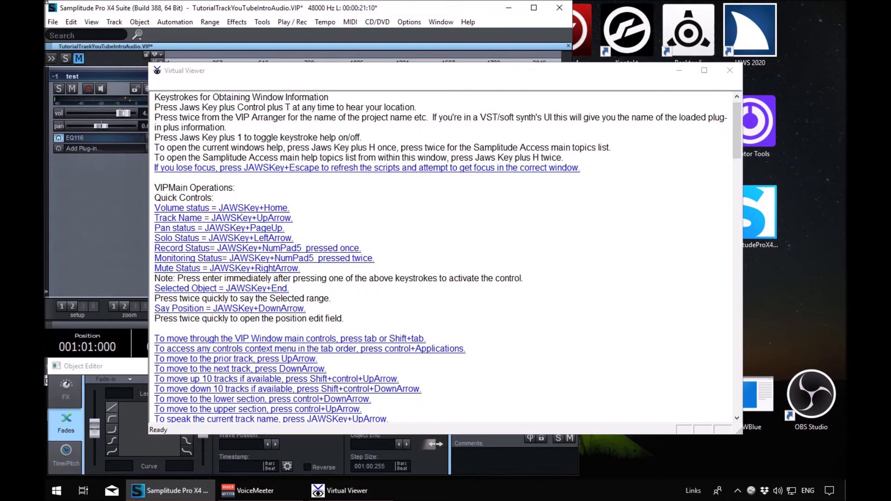
{"action": "key", "text": "Escape"}
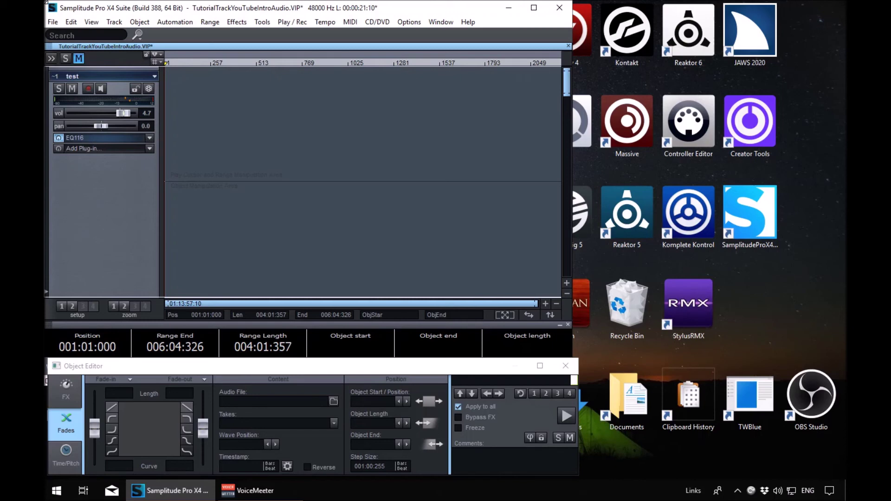
{"action": "key", "text": "insert+F1"}
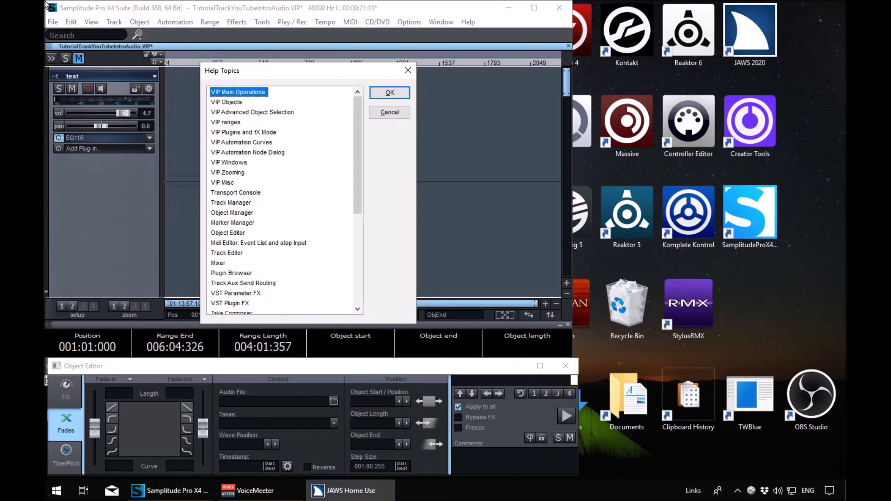
{"action": "key", "text": "Down"}
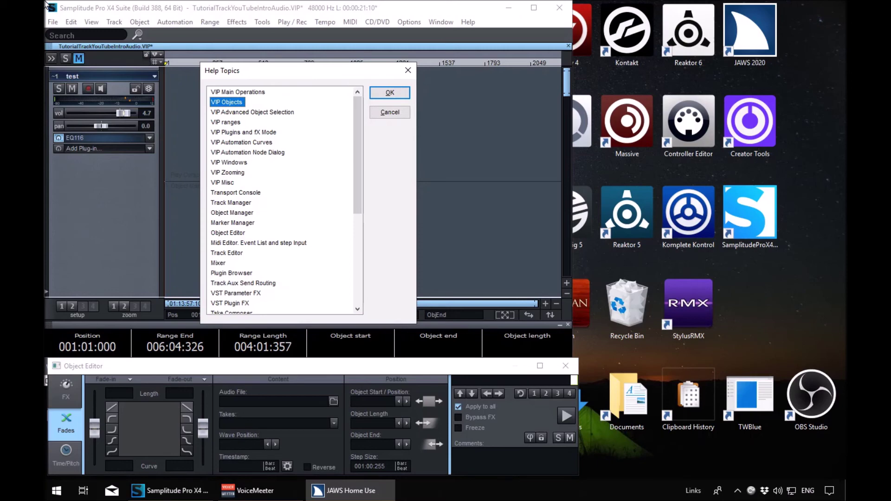
{"action": "key", "text": "Down"}
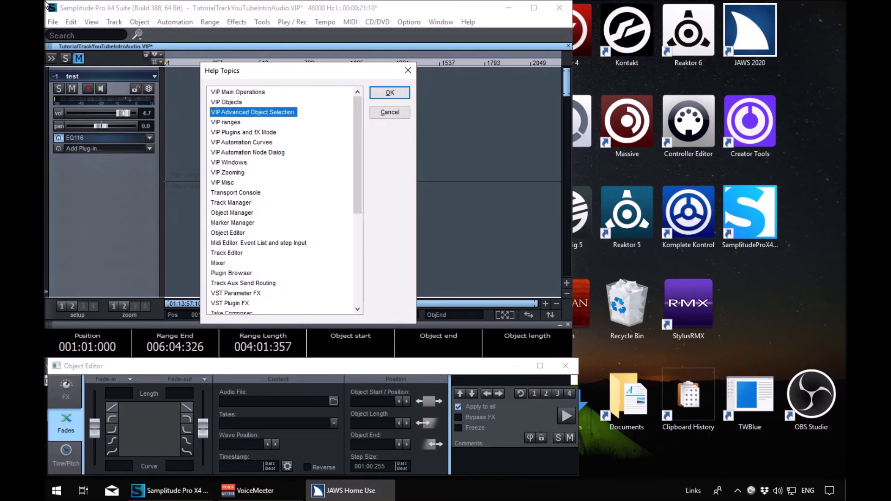
{"action": "key", "text": "Down"}
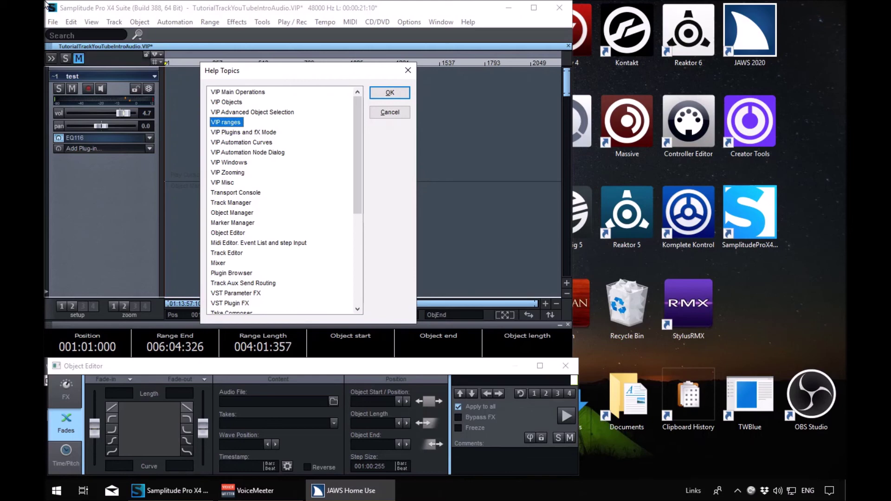
{"action": "key", "text": "Escape"}
{"action": "key", "text": "alt"}
{"action": "key", "text": "alt"}
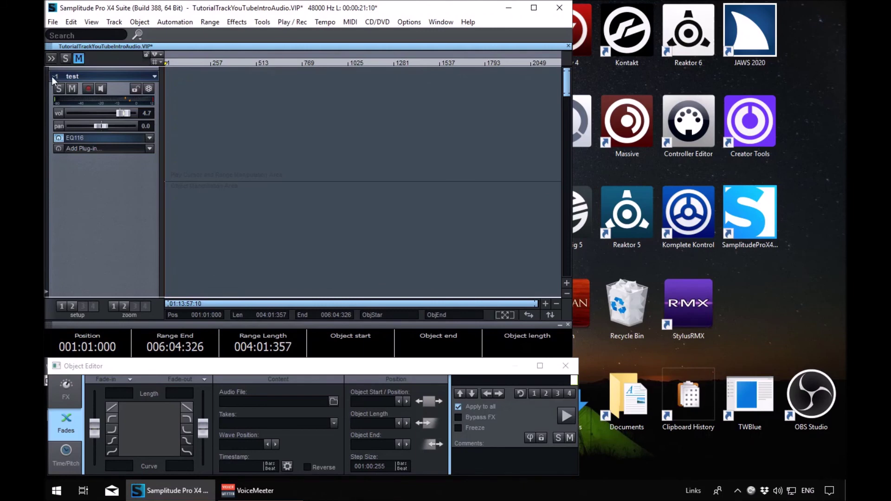